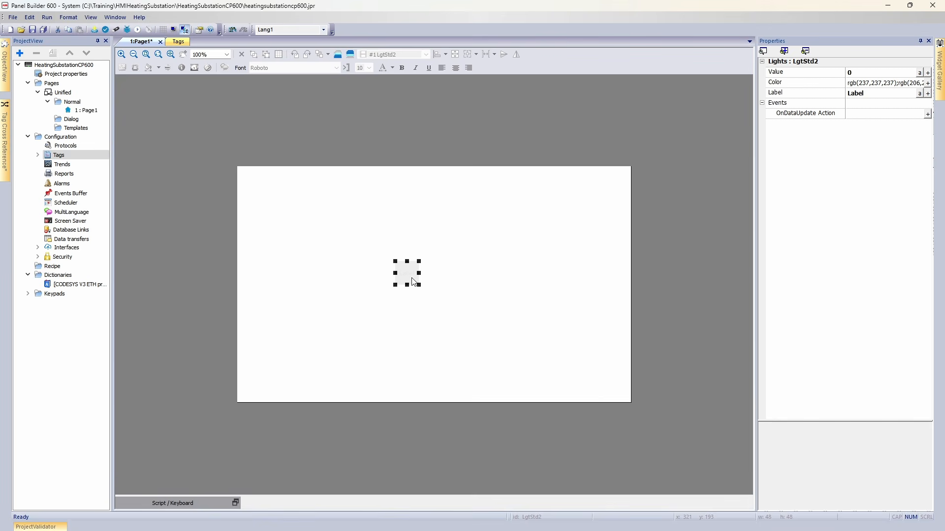
Set the indicator light's label to "Fault".
{"action": "left_click", "coordinate": [881, 90]}
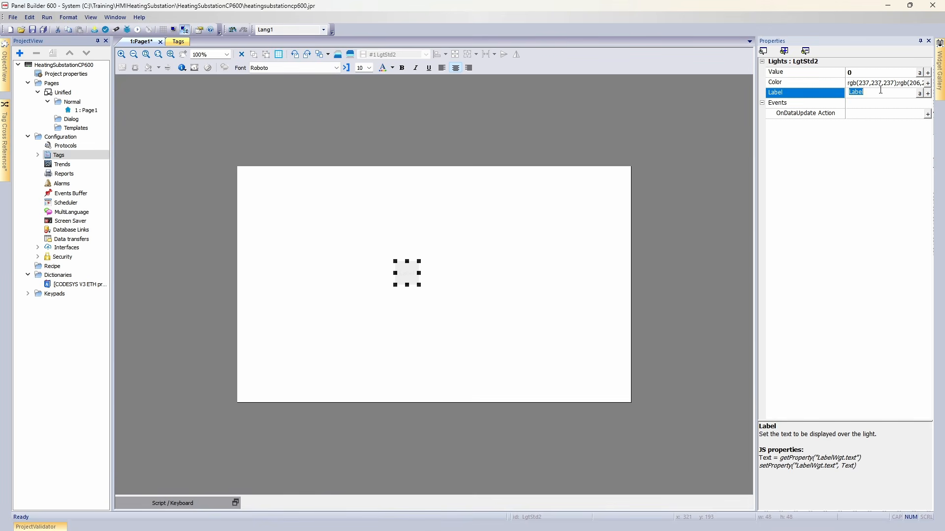
{"action": "type", "text": "Fault"}
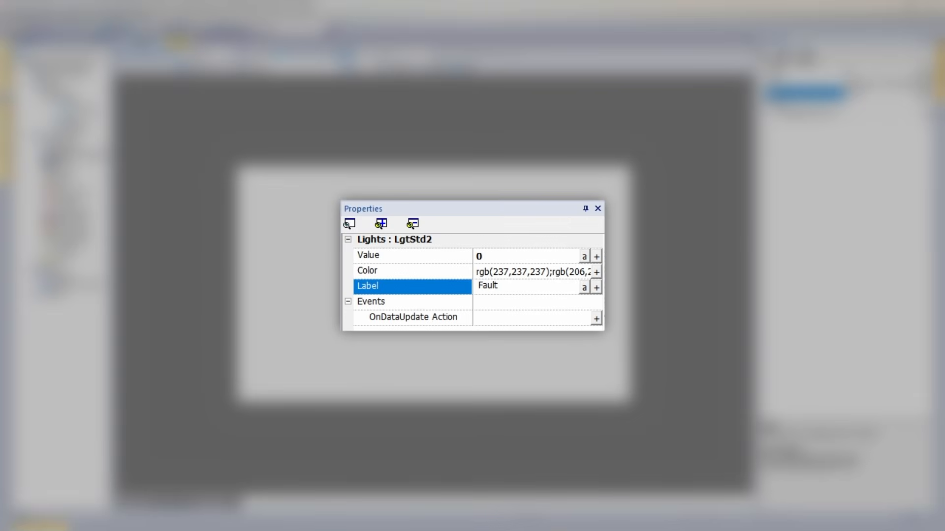
{"action": "key", "text": "Return"}
{"action": "left_click", "coordinate": [413, 290]}
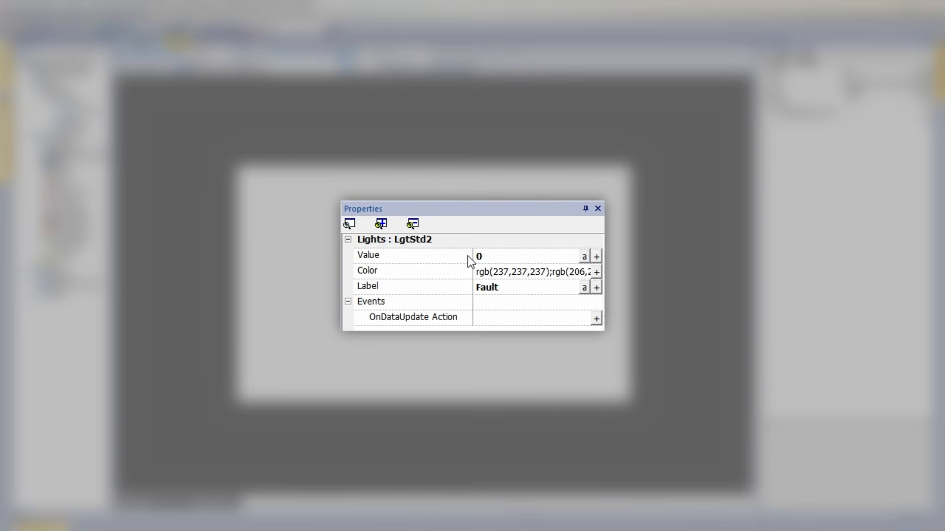
Preview the light at value 1 and set its state-1 colour to the basic pure red in the colour list.
{"action": "left_click", "coordinate": [486, 256]}
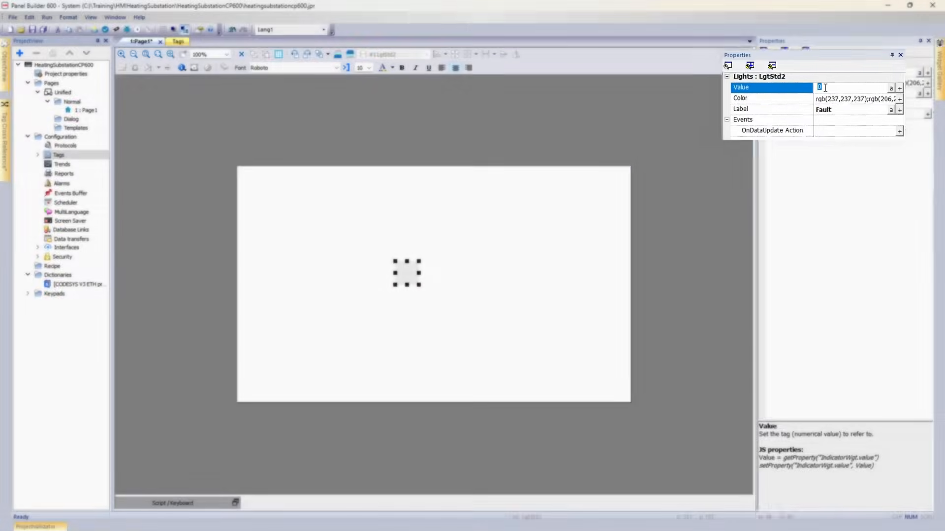
{"action": "key", "text": "Return"}
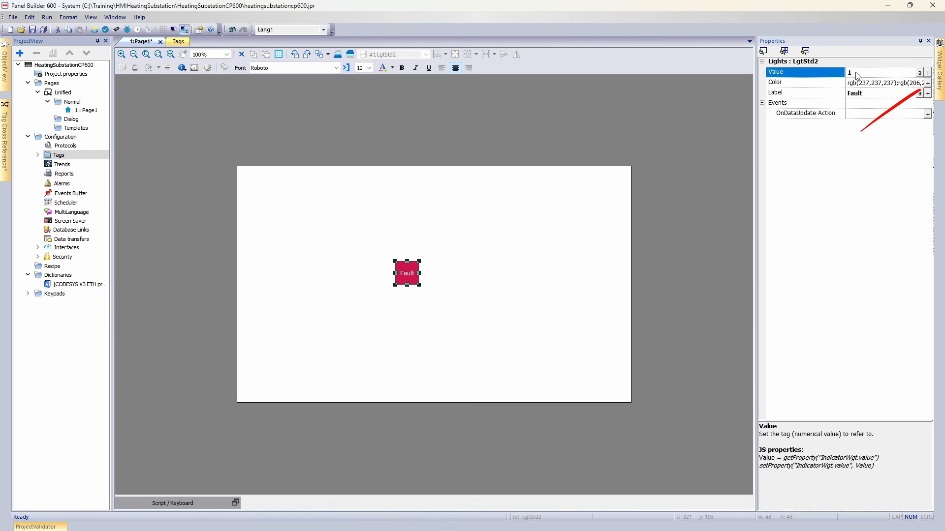
{"action": "left_click", "coordinate": [927, 83]}
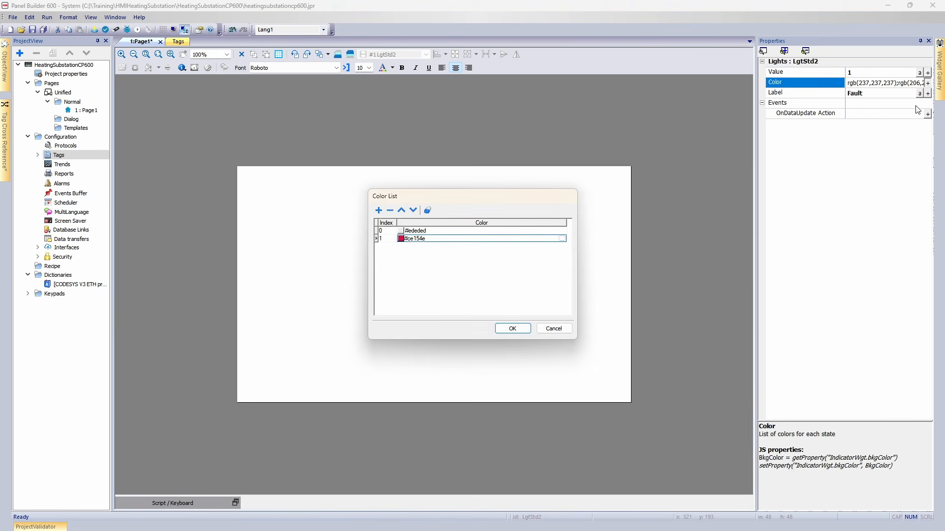
{"action": "left_click", "coordinate": [441, 231]}
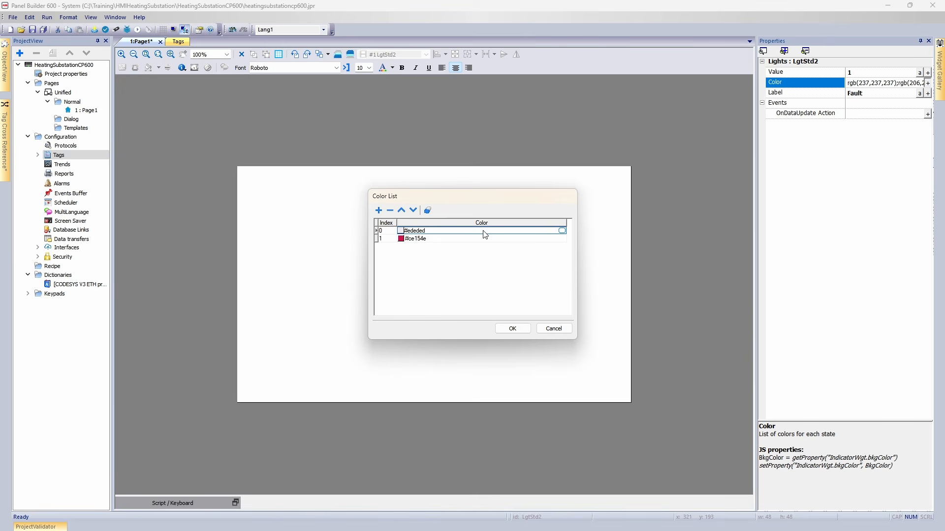
{"action": "left_click", "coordinate": [426, 239]}
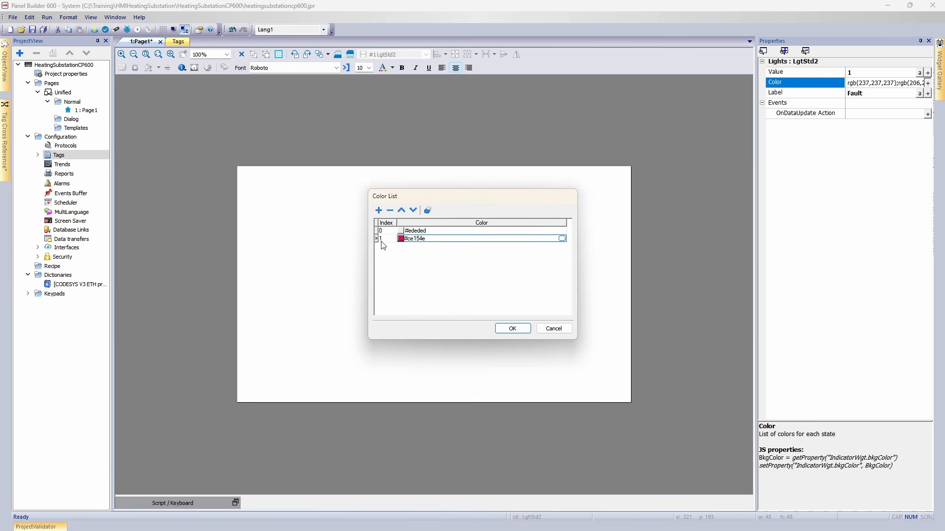
{"action": "left_click", "coordinate": [562, 238]}
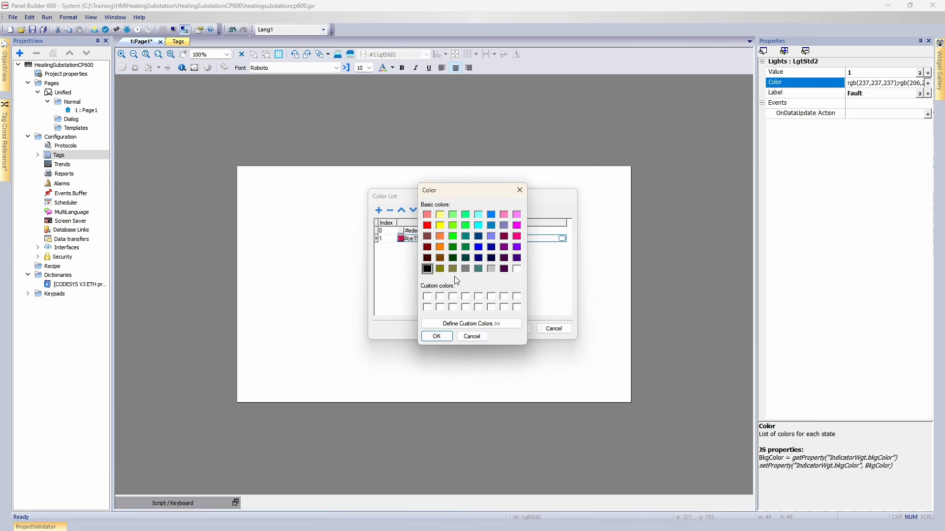
{"action": "left_click", "coordinate": [487, 323]}
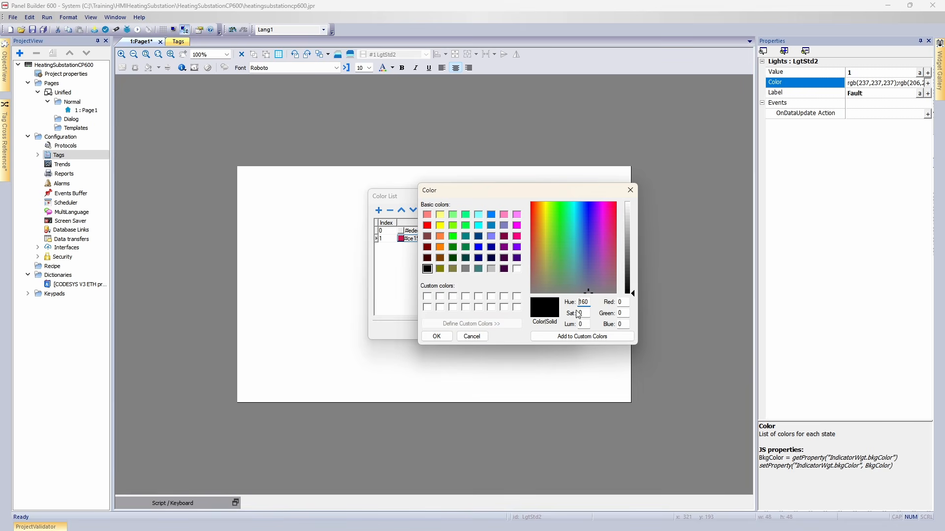
{"action": "left_click", "coordinate": [427, 226]}
{"action": "left_click", "coordinate": [437, 337]}
{"action": "left_click", "coordinate": [515, 330]}
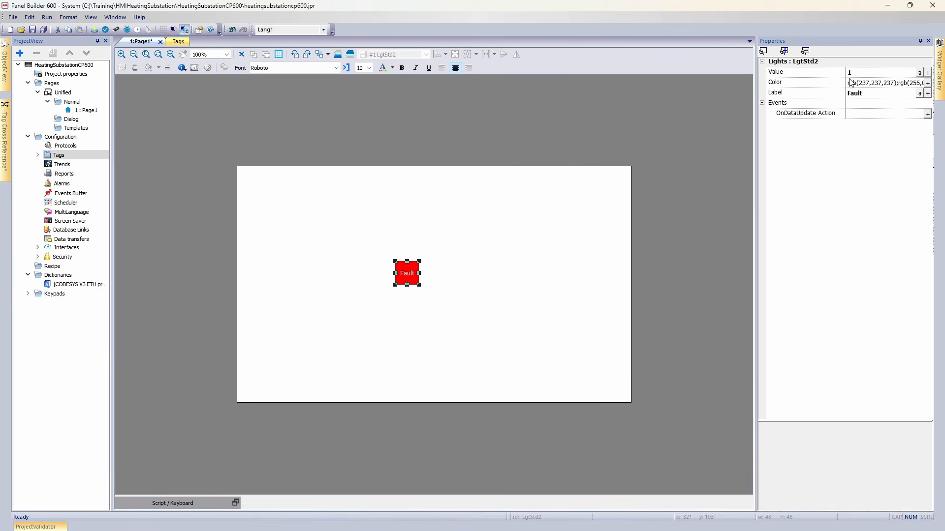
Set the light's value back to 0.
{"action": "left_click", "coordinate": [855, 73]}
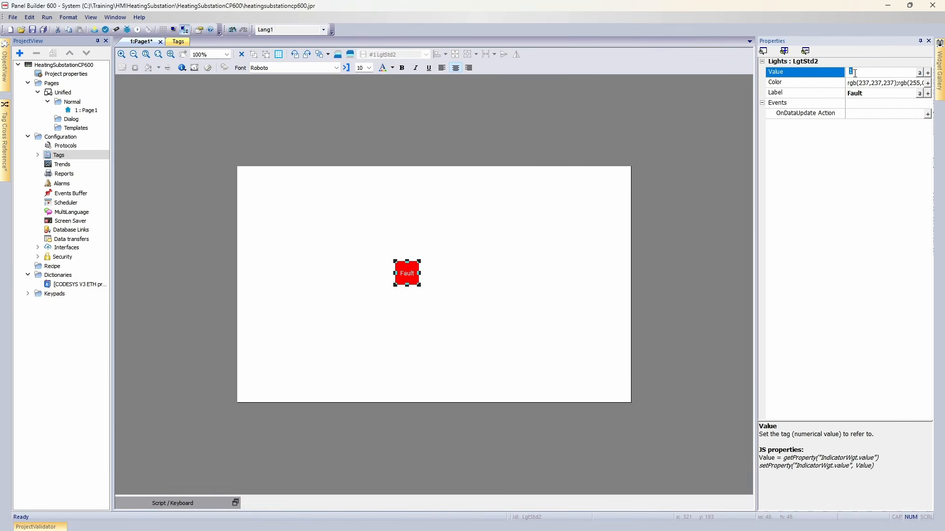
{"action": "type", "text": "0"}
{"action": "key", "text": "Return"}
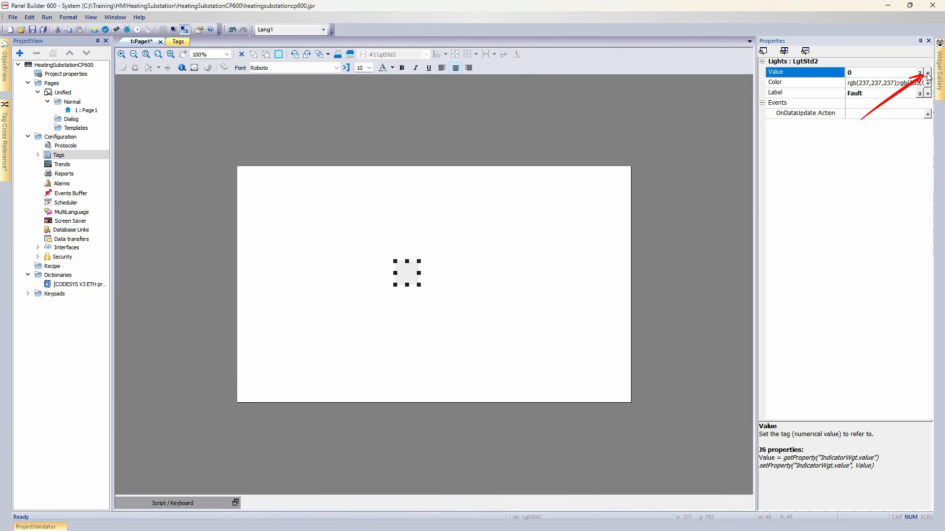
Link the light's value to the tag AC500/Application/Alarms/xVSDFault as a data link.
{"action": "left_click", "coordinate": [927, 74]}
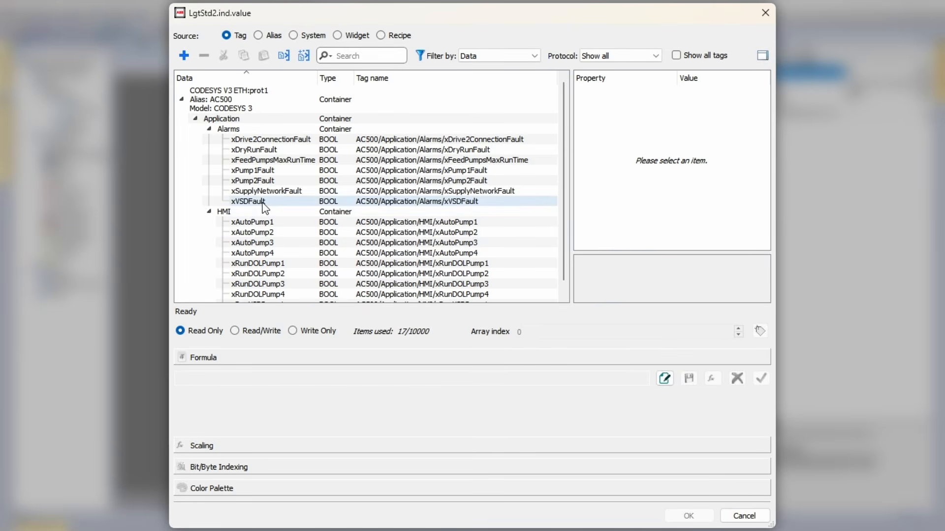
{"action": "left_click", "coordinate": [231, 129]}
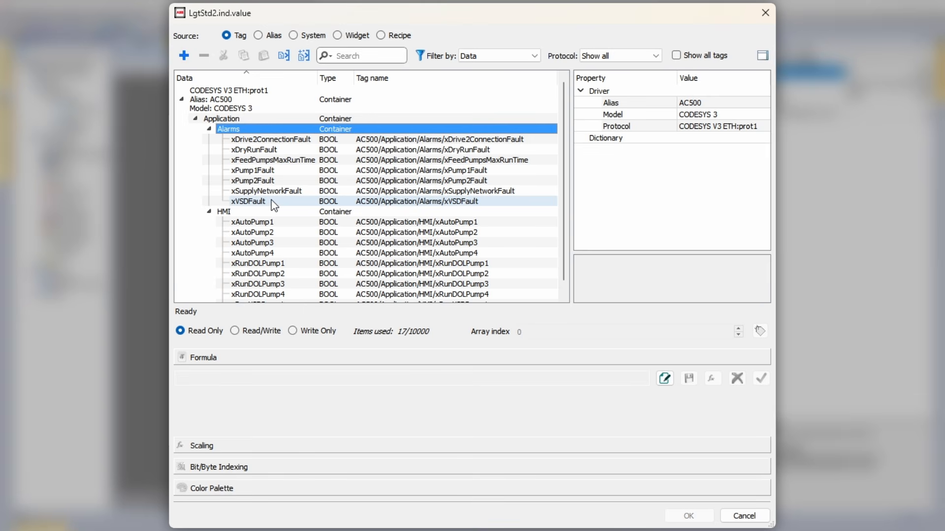
{"action": "left_click", "coordinate": [271, 199]}
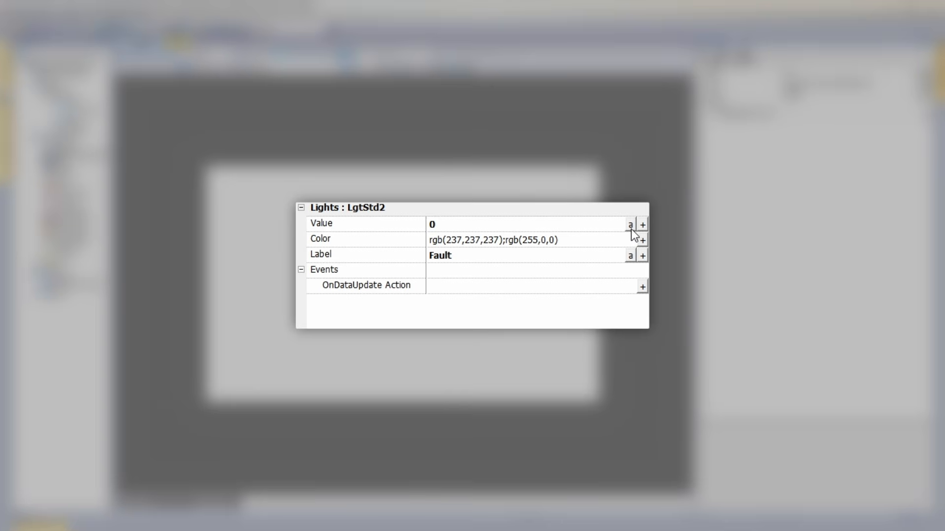
{"action": "left_click", "coordinate": [630, 225]}
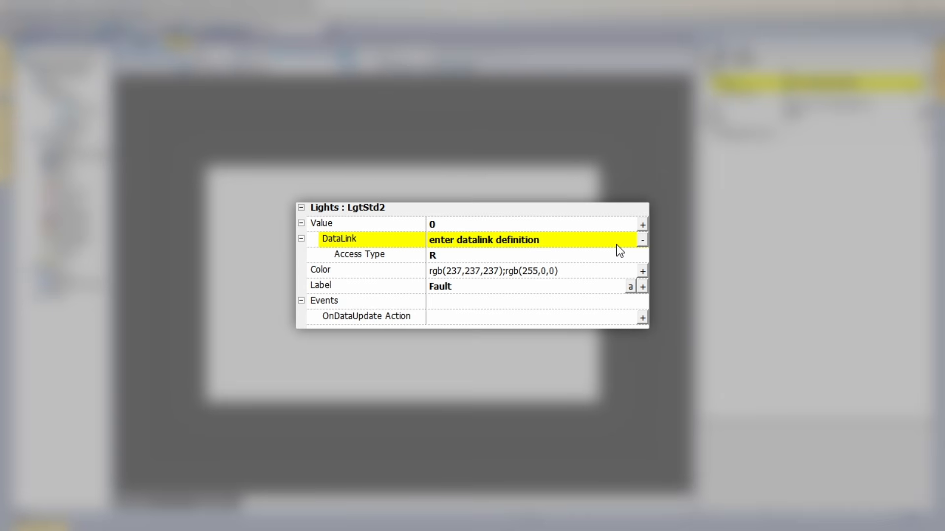
{"action": "left_click", "coordinate": [590, 237]}
{"action": "type", "text": "A"}
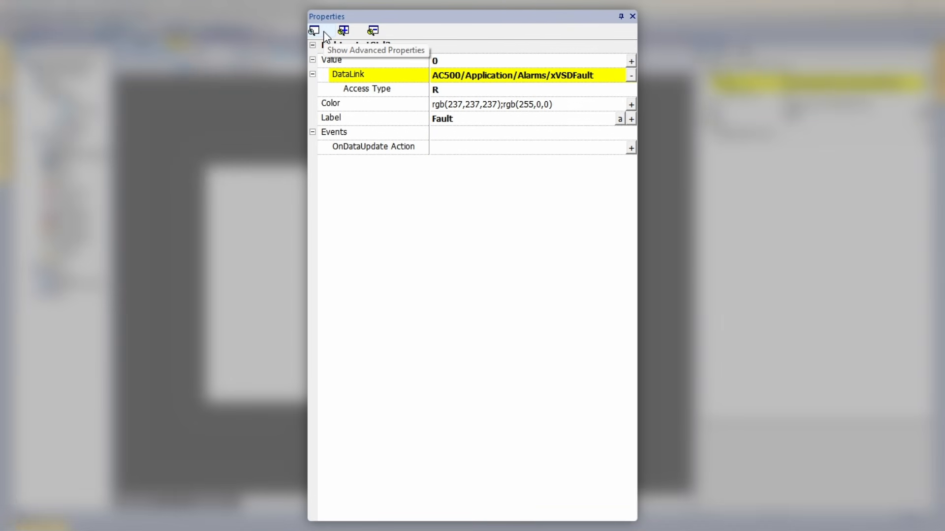
Show the advanced properties and set the light's value to 1.
{"action": "left_click", "coordinate": [323, 31]}
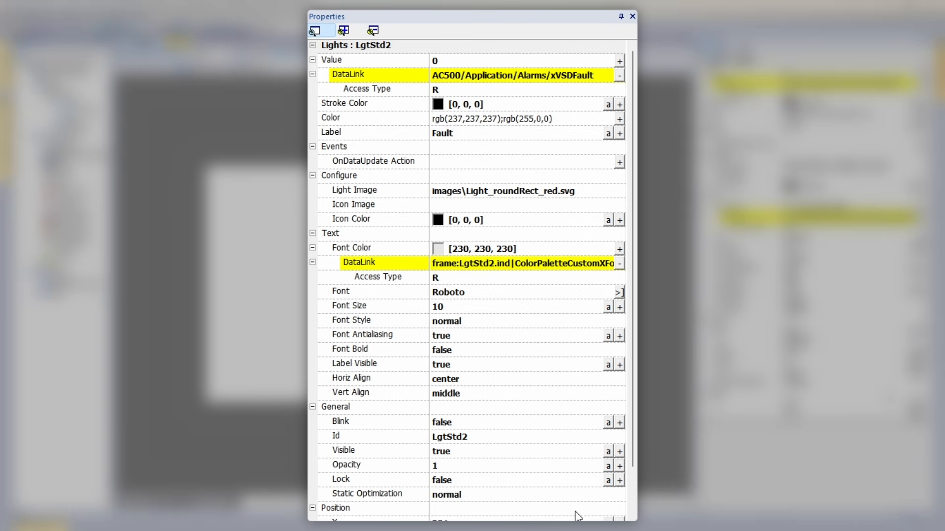
{"action": "left_click", "coordinate": [458, 56]}
{"action": "type", "text": "1"}
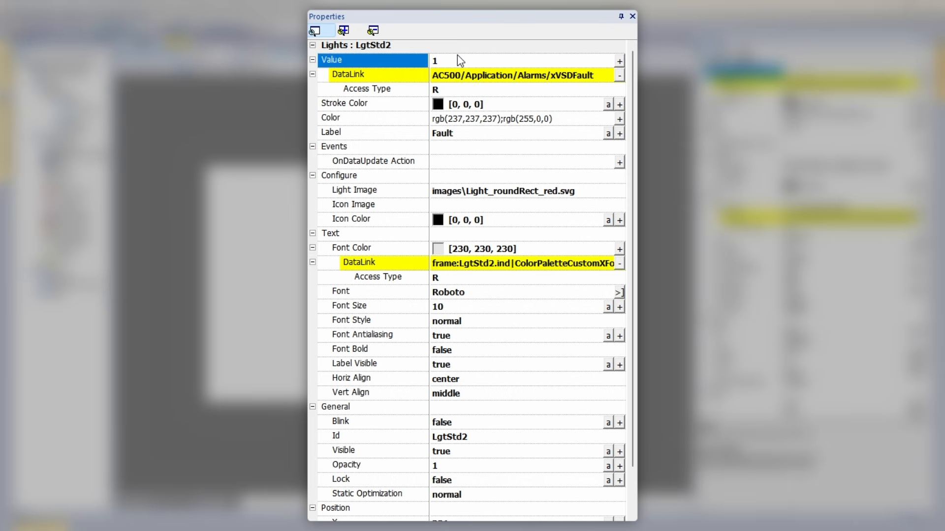
Set the label's font size to 12.
{"action": "left_click", "coordinate": [460, 306]}
{"action": "type", "text": "12"}
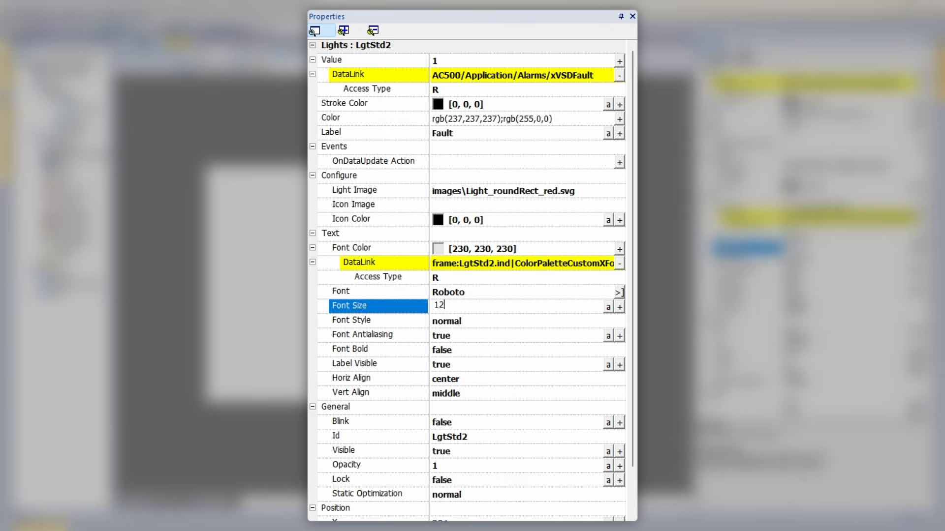
{"action": "key", "text": "Return"}
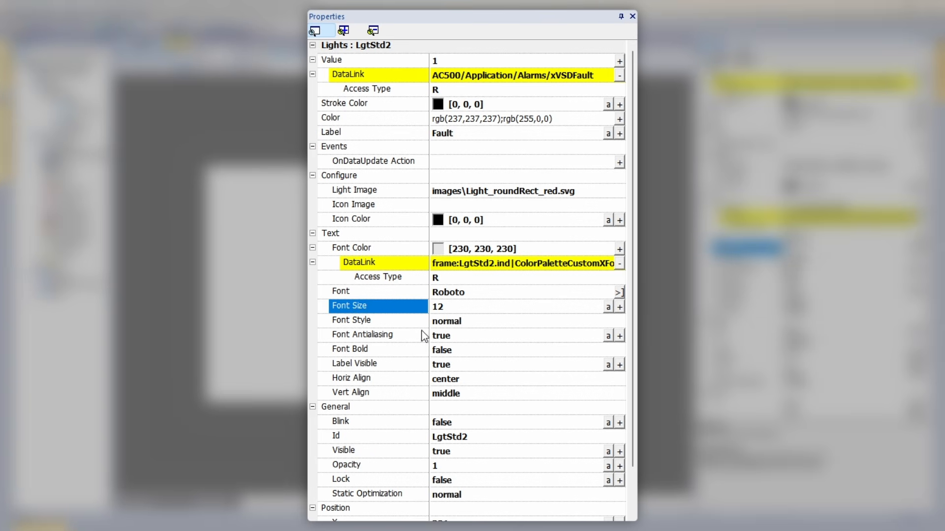
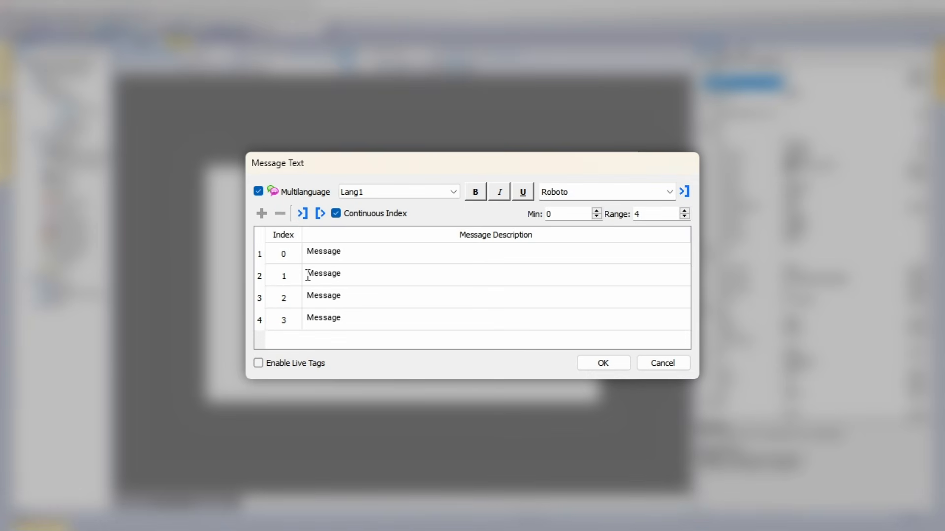
Reduce the message list to two entries, name them Manual and Auto, and confirm the message texts.
{"action": "left_click", "coordinate": [685, 217]}
{"action": "left_click", "coordinate": [684, 217]}
{"action": "left_click", "coordinate": [354, 257]}
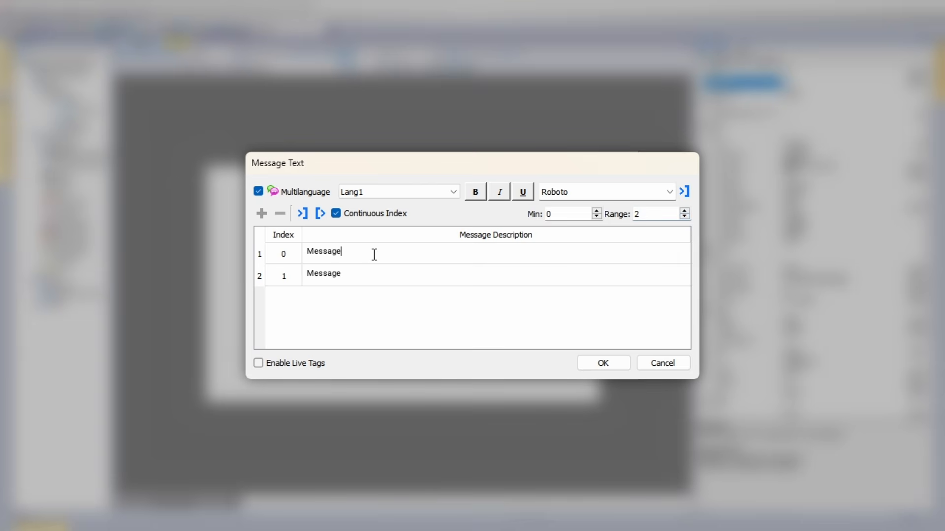
{"action": "type", "text": "Ma"}
{"action": "type", "text": "Auto"}
{"action": "left_click", "coordinate": [604, 363]}
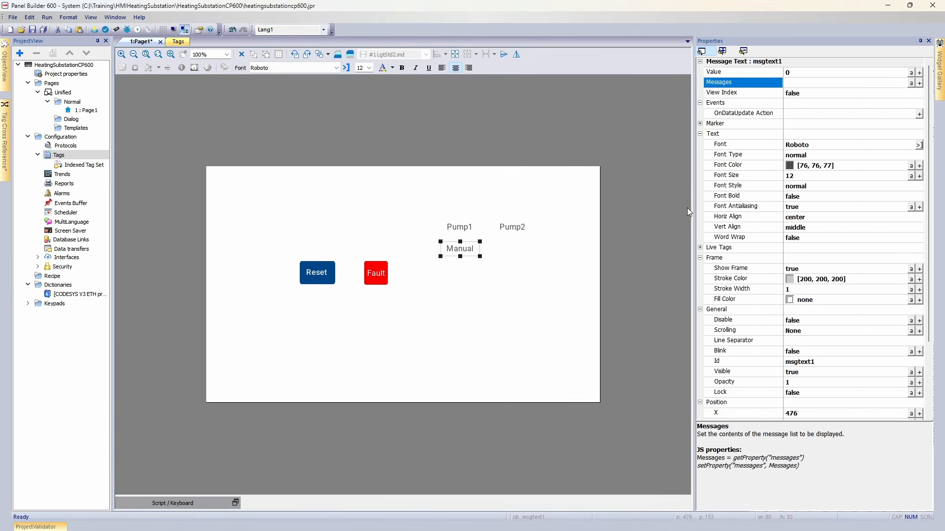
Link the message text's value to the tag AC500/Application/HMI/xAutoPump1, found by searching for Auto.
{"action": "left_click", "coordinate": [799, 72]}
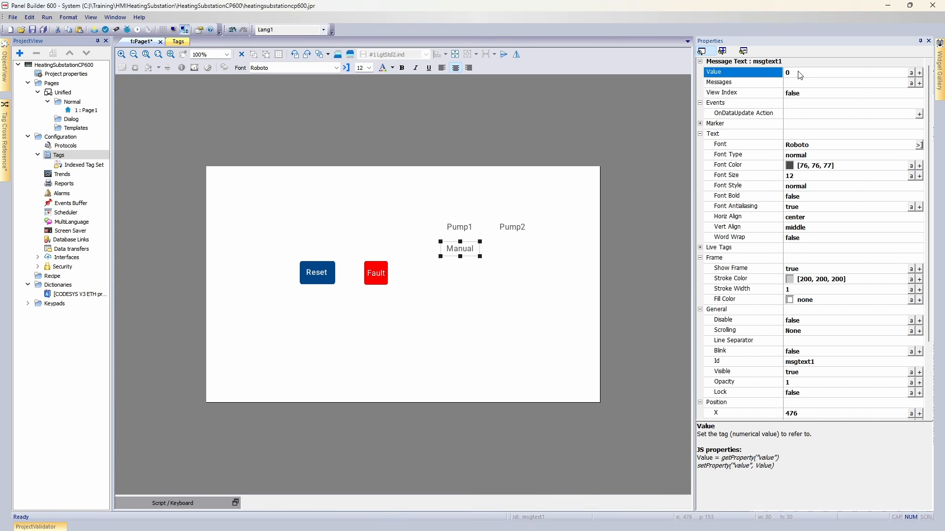
{"action": "left_click", "coordinate": [918, 72]}
{"action": "left_click", "coordinate": [390, 124]}
{"action": "type", "text": "Au"}
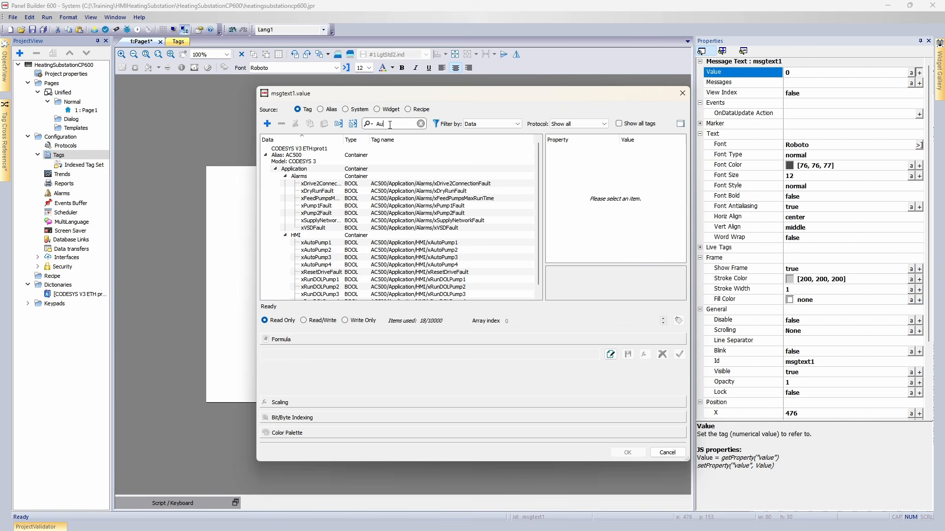
{"action": "type", "text": "to"}
{"action": "left_click", "coordinate": [366, 184]}
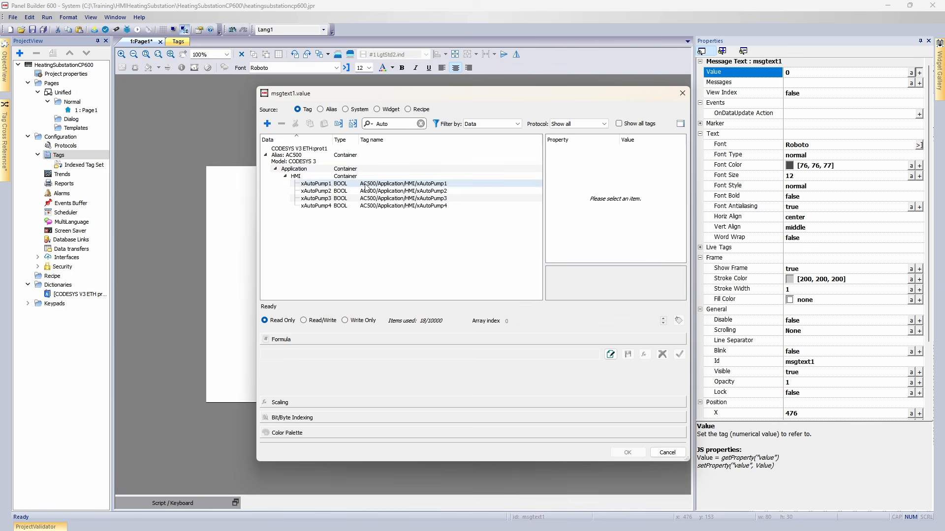
{"action": "left_click", "coordinate": [631, 453]}
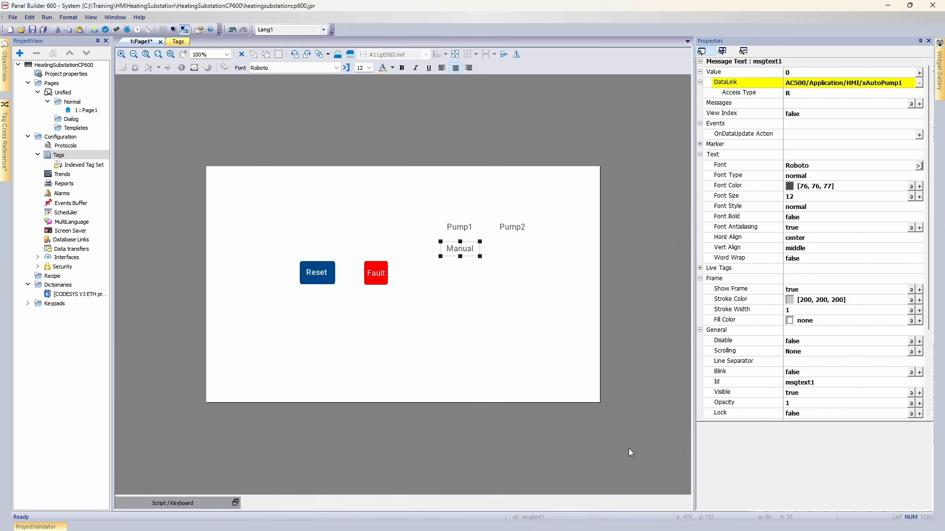
Paste a copy of the message text under Pump2 and change its data link to xAutoPump2.
{"action": "key", "text": "ctrl+v"}
{"action": "left_click_drag", "start_coordinate": [498, 285], "coordinate": [516, 252]}
{"action": "left_click", "coordinate": [899, 83]}
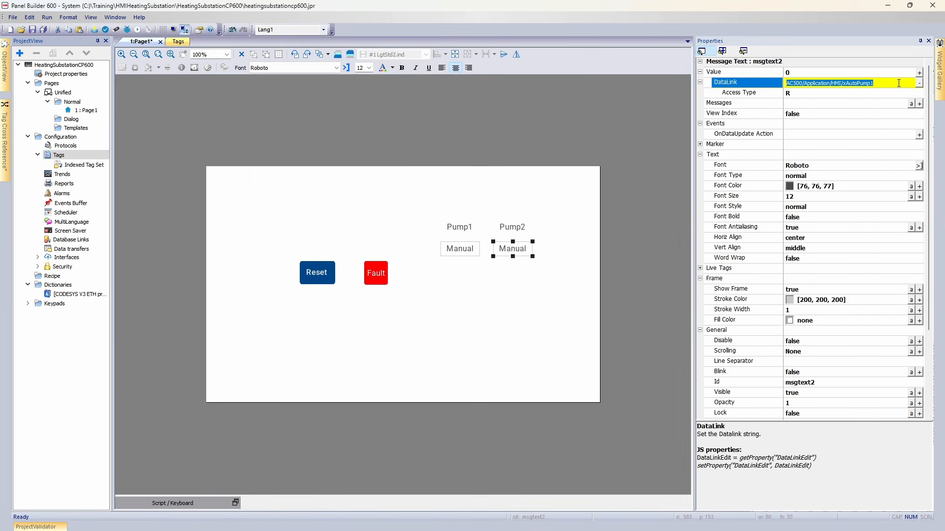
{"action": "left_click", "coordinate": [899, 83]}
{"action": "type", "text": "2"}
{"action": "key", "text": "Return"}
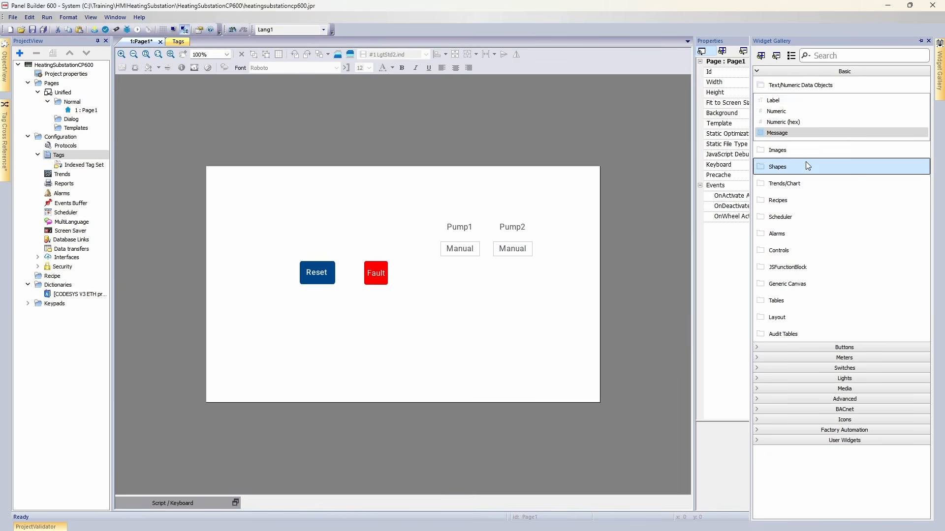
Place a circle shape about 56 px wide below the Pump1 message text and set its stroke width to 0.
{"action": "scroll", "coordinate": [805, 161], "scroll_direction": "down", "scroll_amount": 2}
{"action": "left_click_drag", "start_coordinate": [789, 167], "coordinate": [482, 322]}
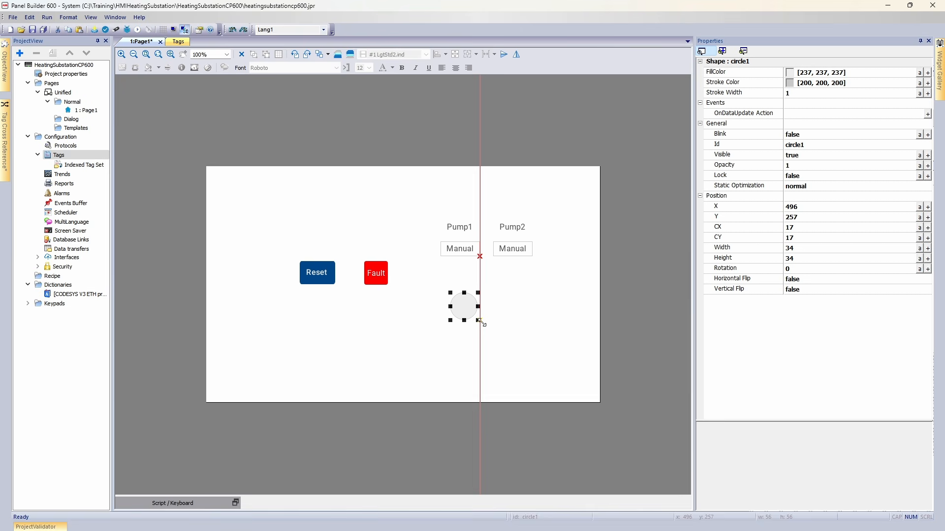
{"action": "left_click_drag", "start_coordinate": [484, 326], "coordinate": [467, 294]}
{"action": "left_click", "coordinate": [795, 94]}
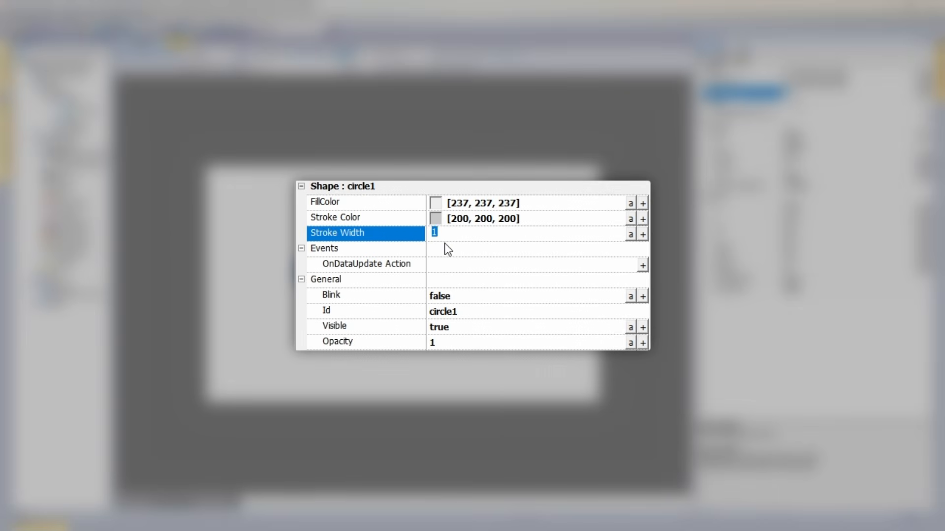
{"action": "type", "text": "0"}
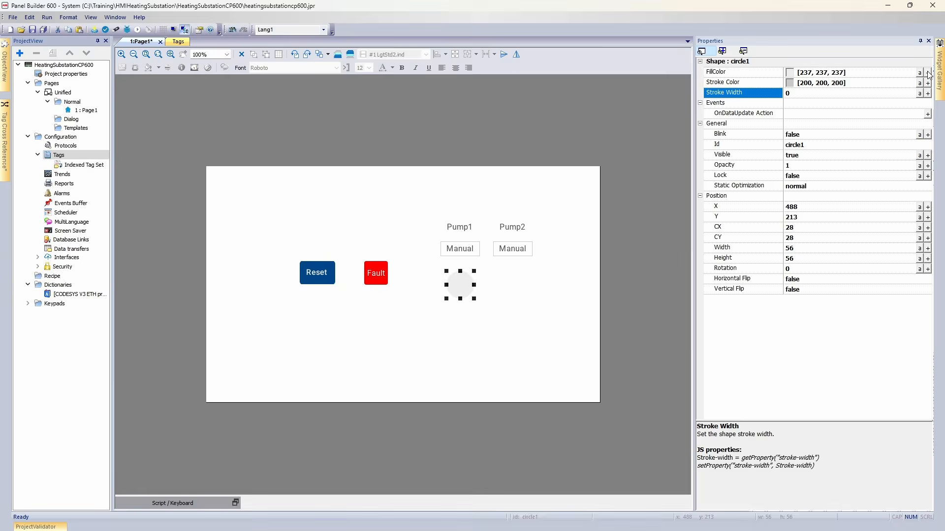
Link the circle's fill colour to xRunVSDPump1 with a colour palette mapping 0 to #cfcfcf and 1 to #0055ff.
{"action": "left_click", "coordinate": [927, 73]}
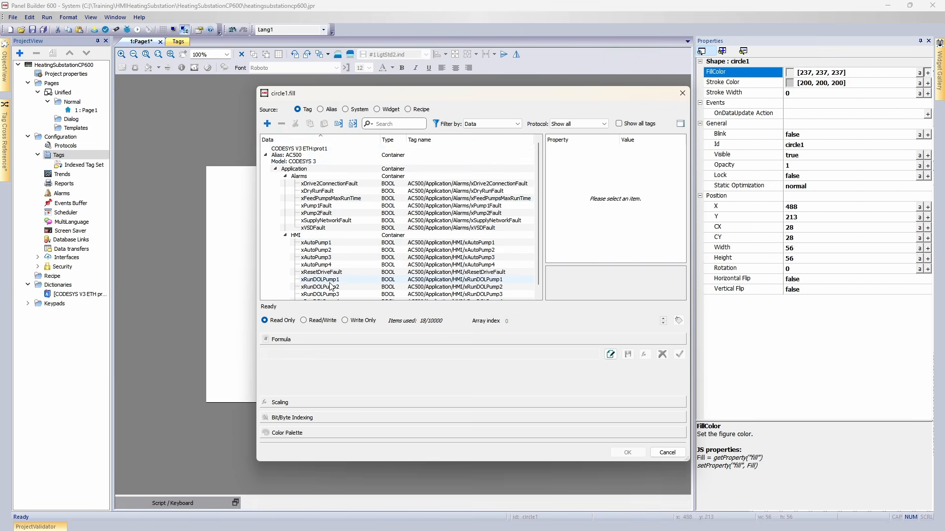
{"action": "scroll", "coordinate": [324, 276], "scroll_direction": "down", "scroll_amount": 2}
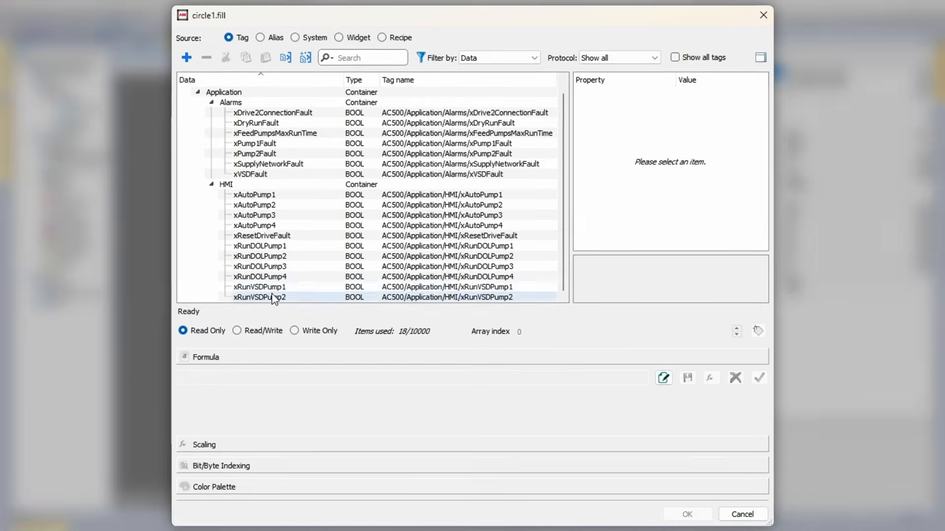
{"action": "left_click", "coordinate": [266, 287]}
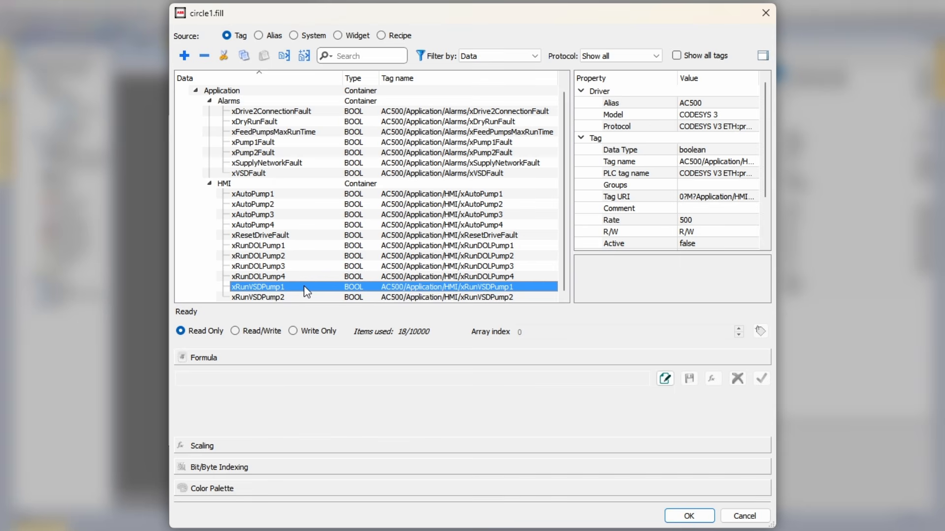
{"action": "left_click", "coordinate": [212, 488]}
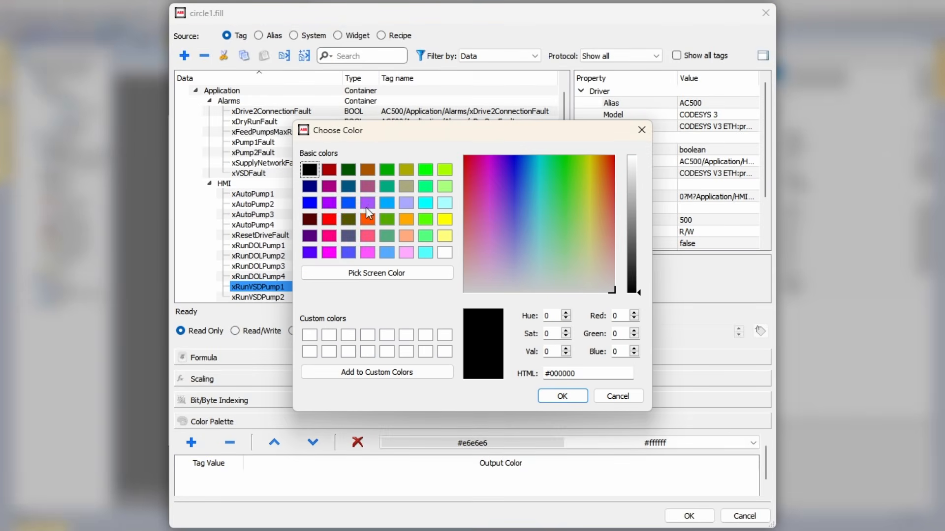
{"action": "left_click", "coordinate": [350, 206]}
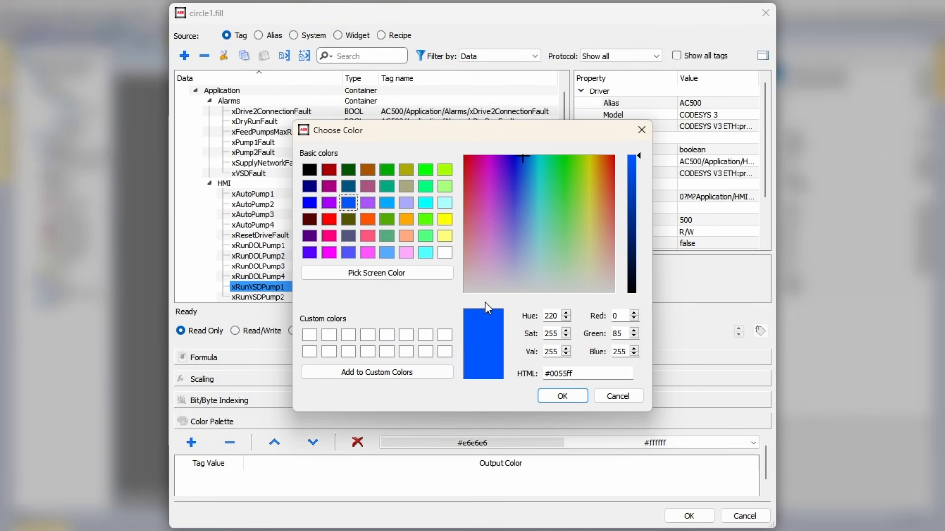
{"action": "left_click", "coordinate": [562, 396]}
{"action": "left_click_drag", "start_coordinate": [640, 294], "coordinate": [646, 187]}
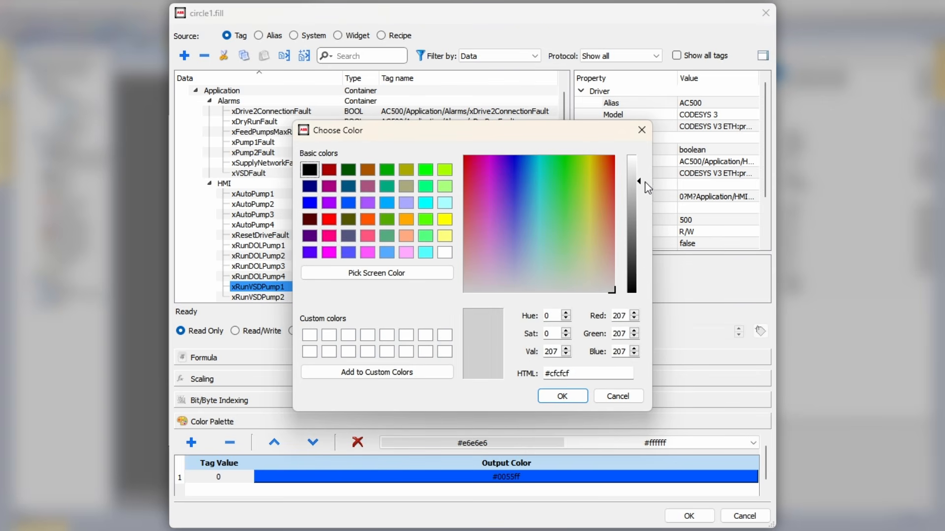
{"action": "left_click", "coordinate": [562, 396]}
{"action": "left_click", "coordinate": [222, 480]}
{"action": "left_click", "coordinate": [313, 442]}
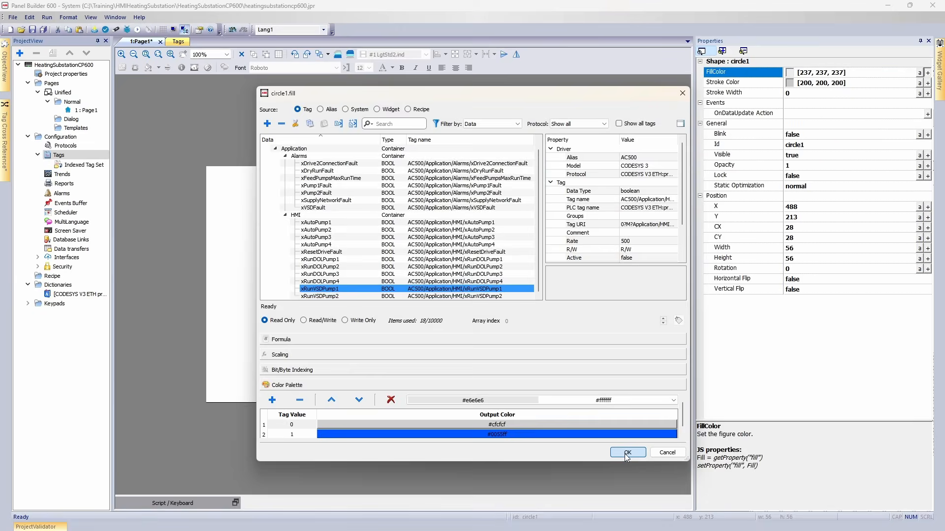
{"action": "left_click", "coordinate": [689, 516]}
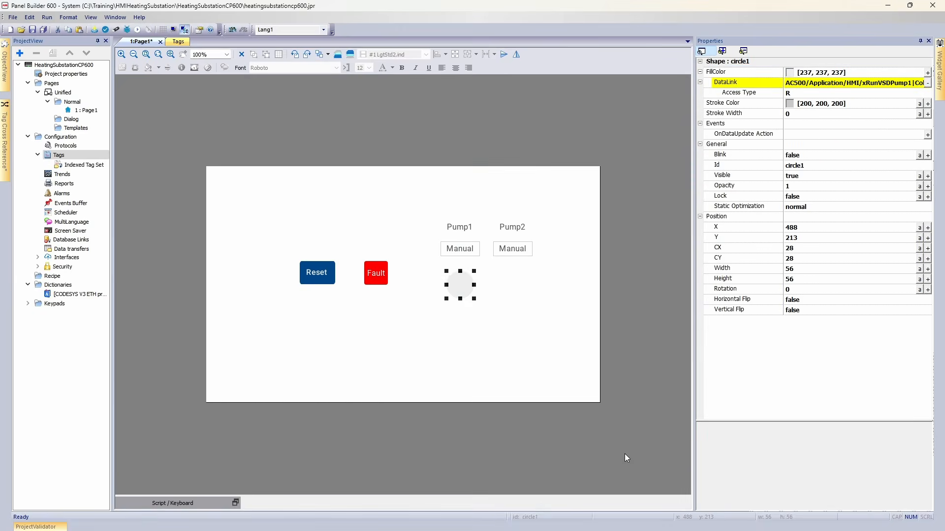
Duplicate the circle under Pump2 and change its fill data link to xRunVSDPump2.
{"action": "left_click", "coordinate": [810, 83]}
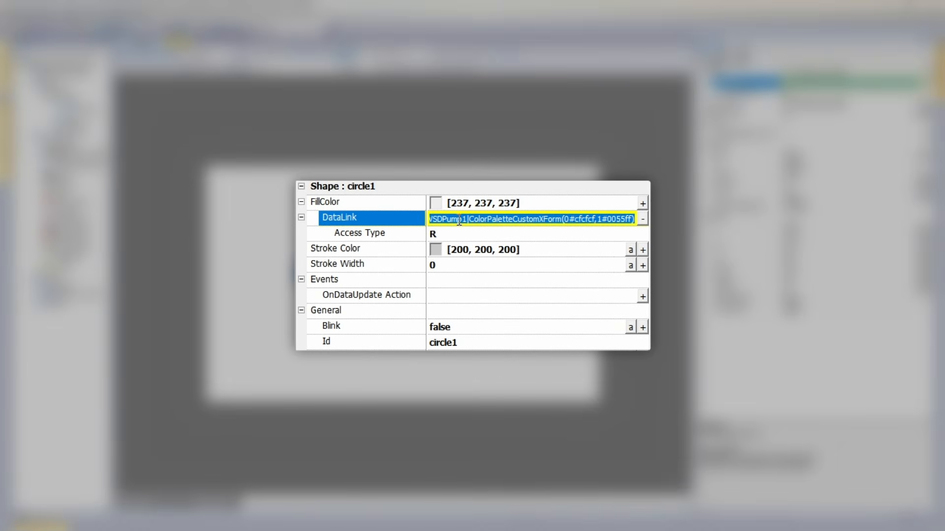
{"action": "left_click", "coordinate": [459, 220]}
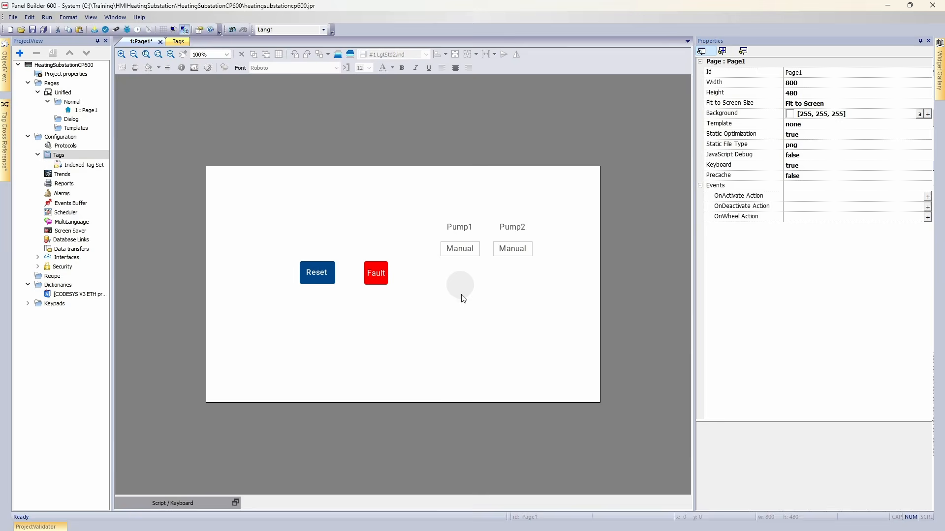
{"action": "left_click", "coordinate": [462, 295]}
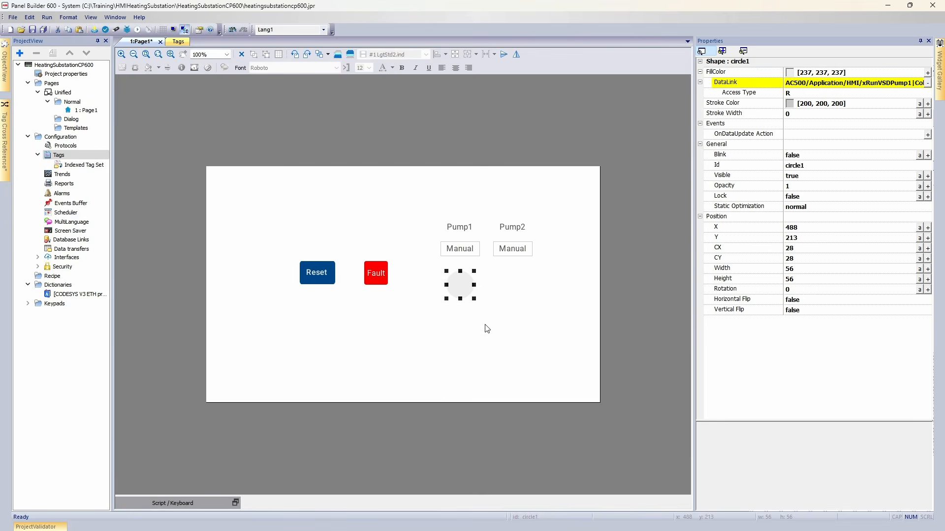
{"action": "left_click_drag", "start_coordinate": [500, 343], "coordinate": [510, 284]}
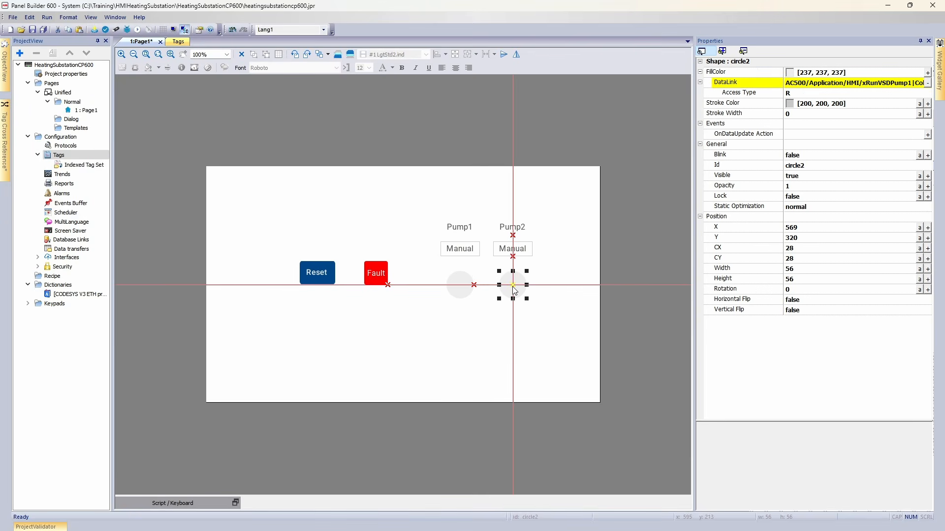
{"action": "left_click", "coordinate": [809, 83]}
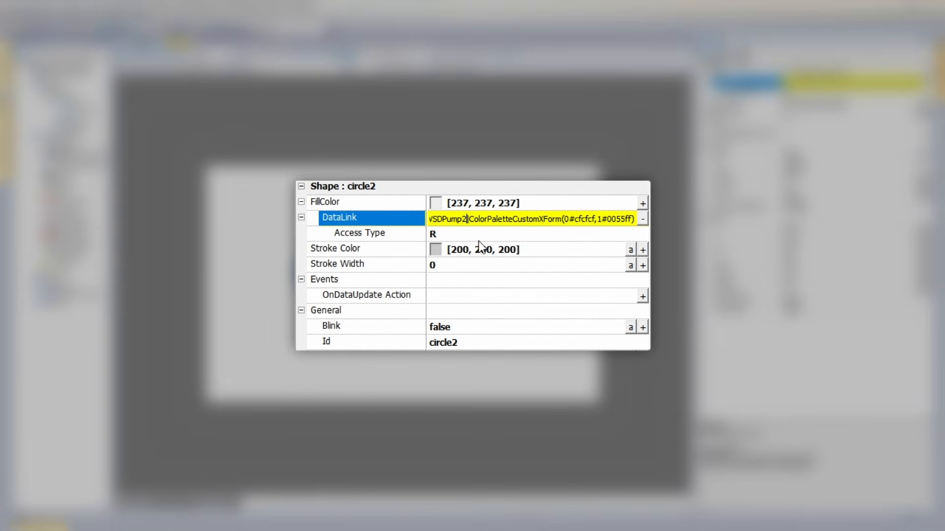
{"action": "key", "text": "Return"}
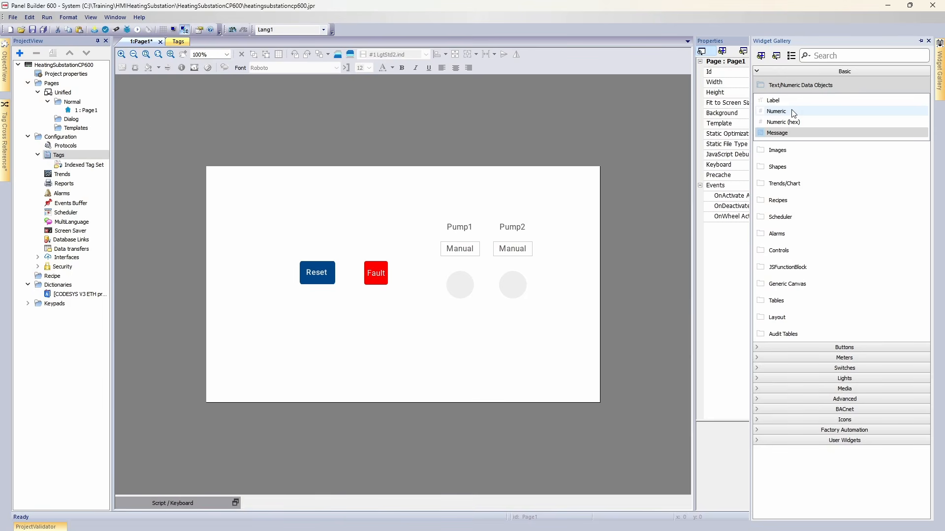
Place a numeric field below the two pump circles.
{"action": "left_click_drag", "start_coordinate": [793, 113], "coordinate": [493, 325]}
{"action": "double_click", "coordinate": [492, 325]}
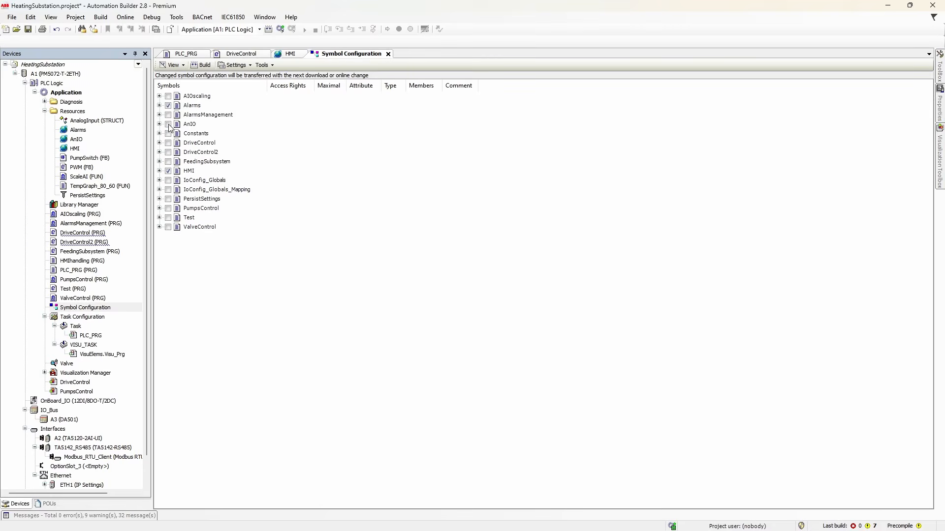
Switch to Automation Builder and enable the AnIO symbols in the symbol configuration.
{"action": "left_click", "coordinate": [169, 125]}
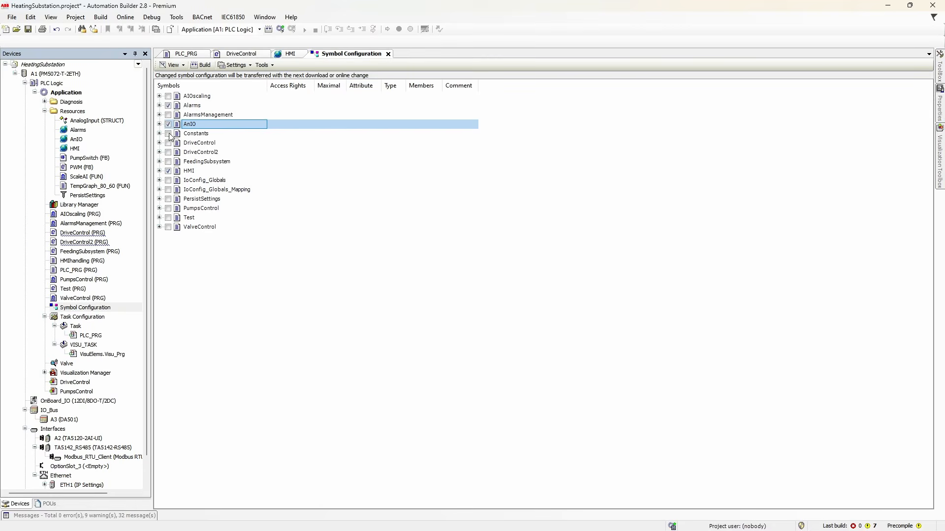
{"action": "left_click", "coordinate": [159, 124]}
{"action": "left_click", "coordinate": [159, 124]}
Build the PLC application and generate code.
{"action": "left_click", "coordinate": [100, 16]}
{"action": "left_click", "coordinate": [123, 37]}
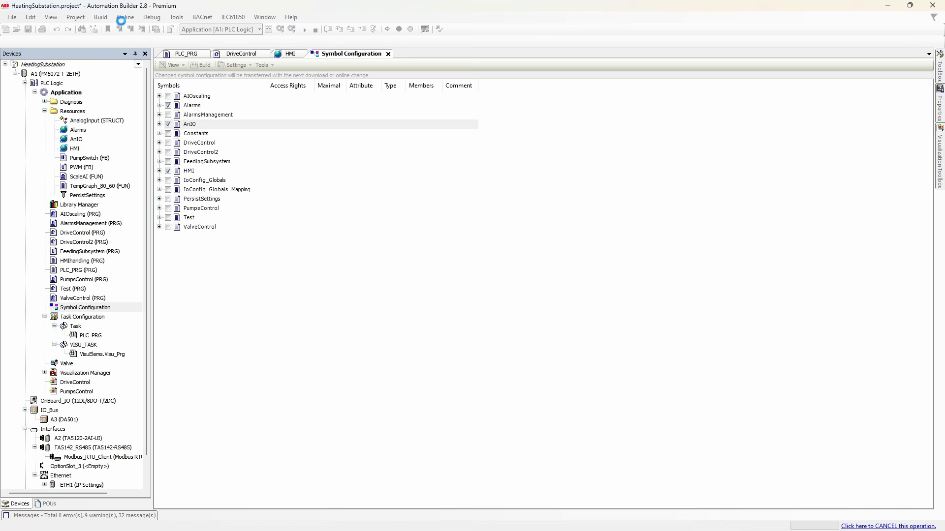
{"action": "left_click", "coordinate": [101, 17]}
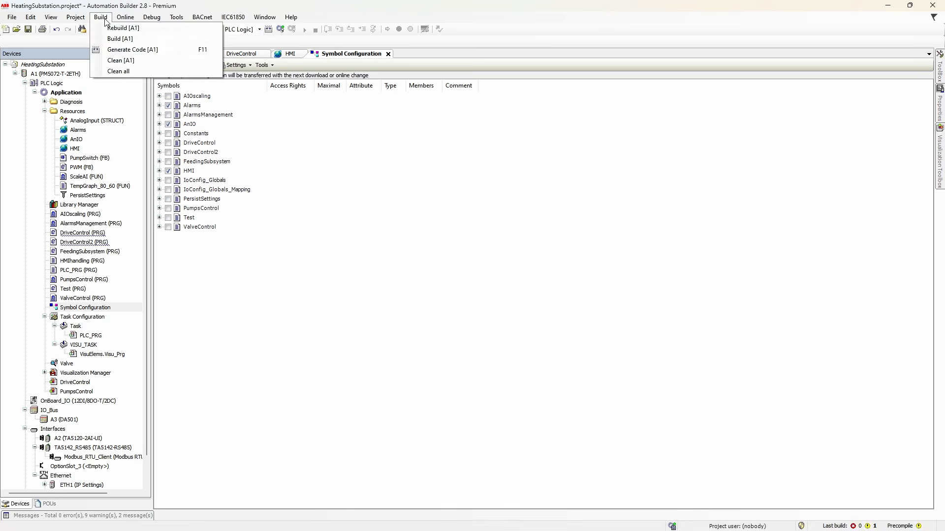
{"action": "left_click", "coordinate": [187, 47]}
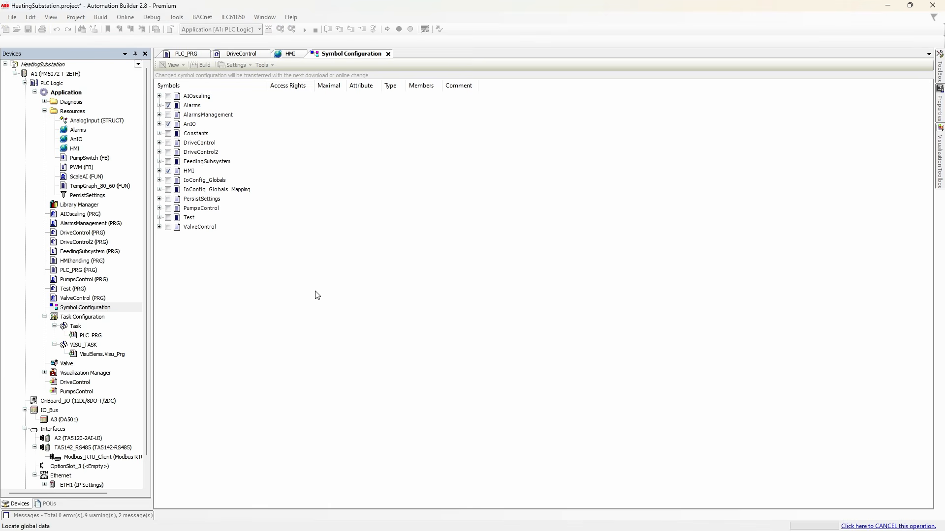
Log in to the PLC with online change.
{"action": "left_click", "coordinate": [280, 28]}
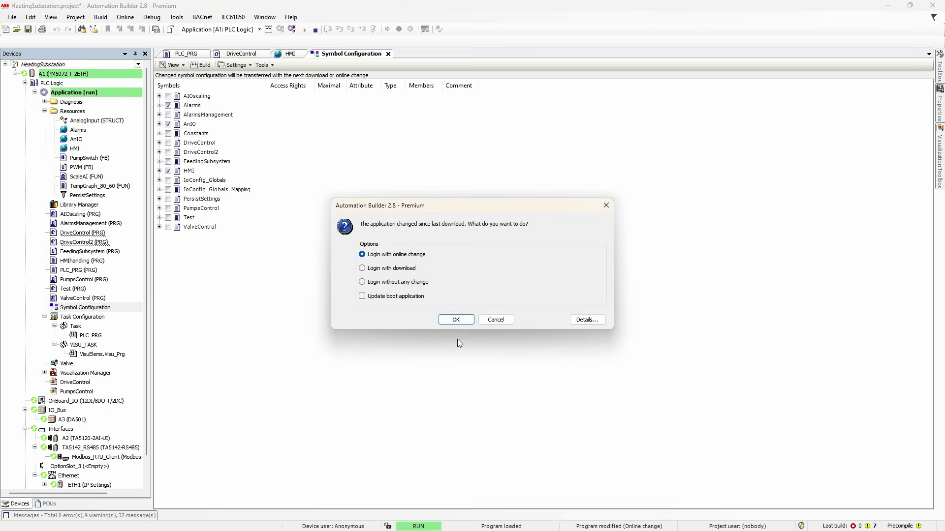
{"action": "left_click", "coordinate": [459, 319]}
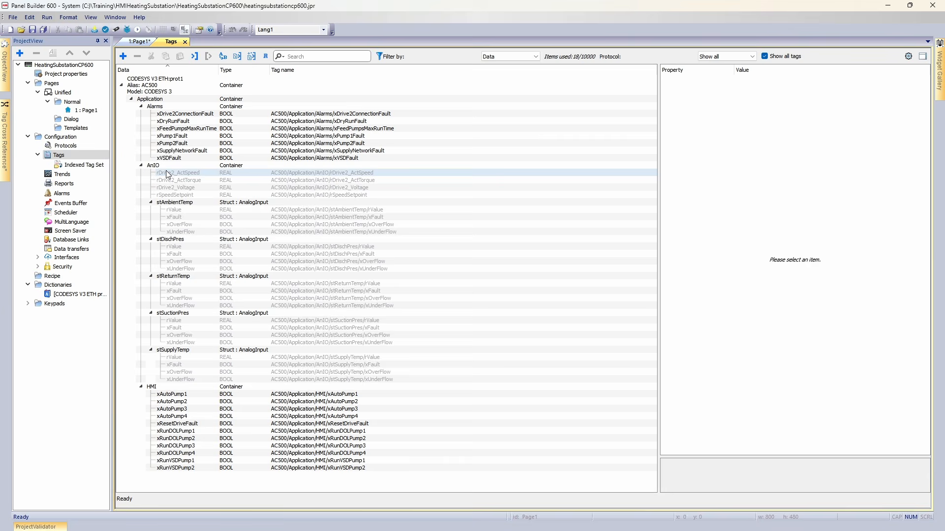
Link the numeric field's value to AC500/Application/AnIO/rDrive2_ActTorque, scaling by range with input maximum 1000 and output maximum 100.
{"action": "left_click", "coordinate": [169, 172]}
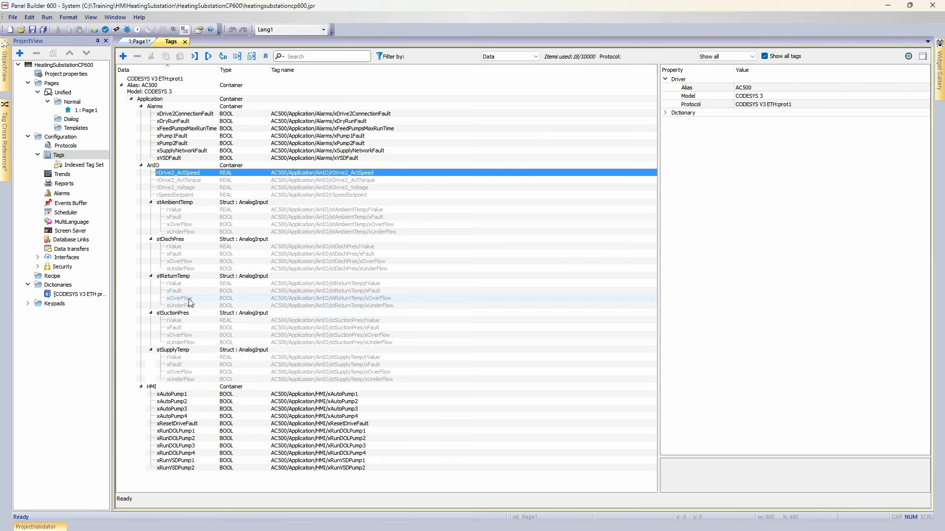
{"action": "left_click", "coordinate": [186, 379], "text": "shift"}
{"action": "left_click", "coordinate": [239, 57]}
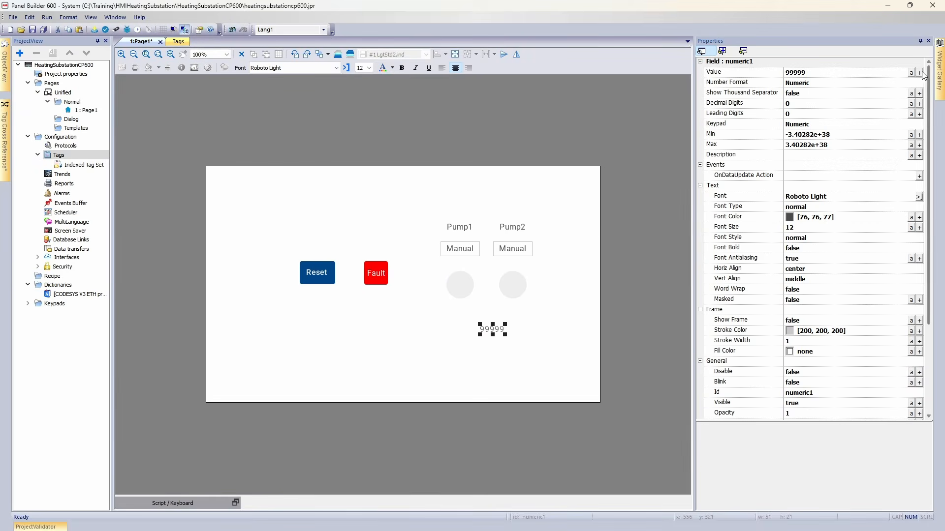
{"action": "left_click", "coordinate": [919, 72]}
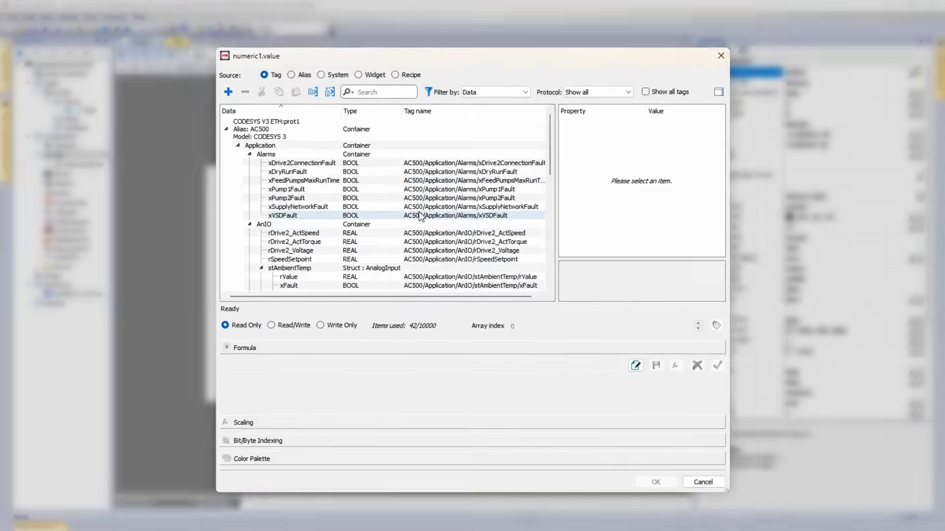
{"action": "scroll", "coordinate": [418, 211], "scroll_direction": "down", "scroll_amount": 3}
{"action": "left_click", "coordinate": [337, 194]}
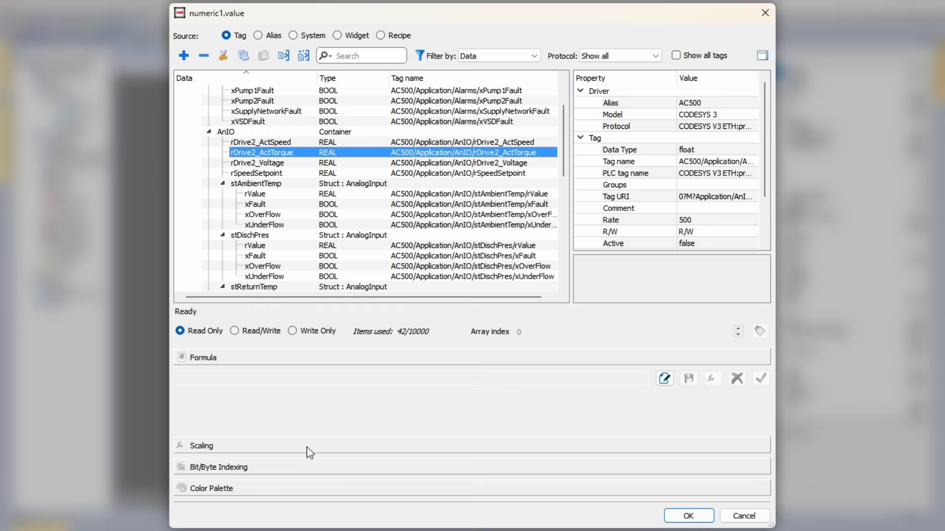
{"action": "left_click", "coordinate": [308, 446]}
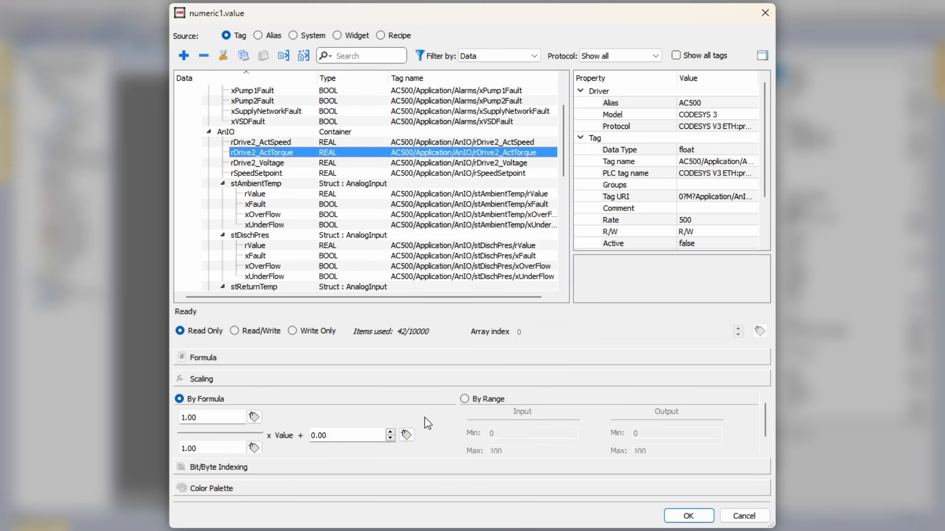
{"action": "left_click", "coordinate": [465, 399]}
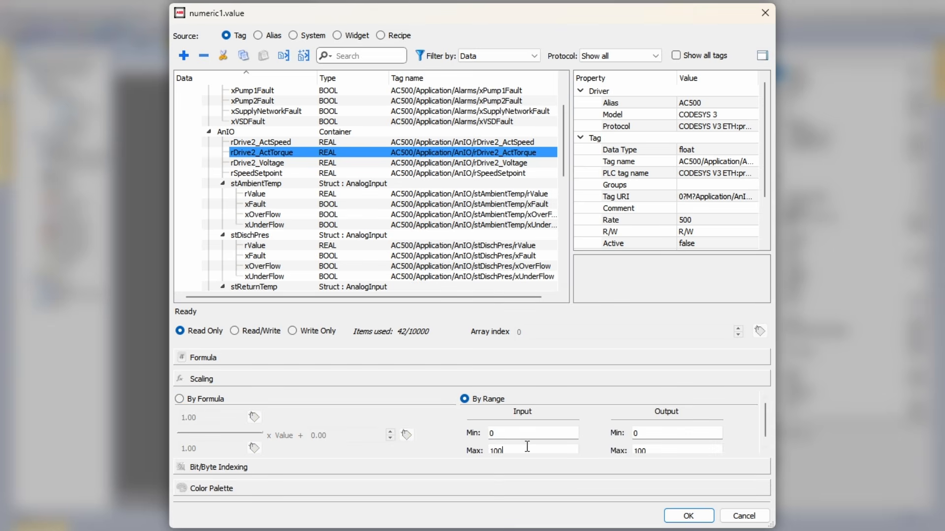
{"action": "type", "text": "0"}
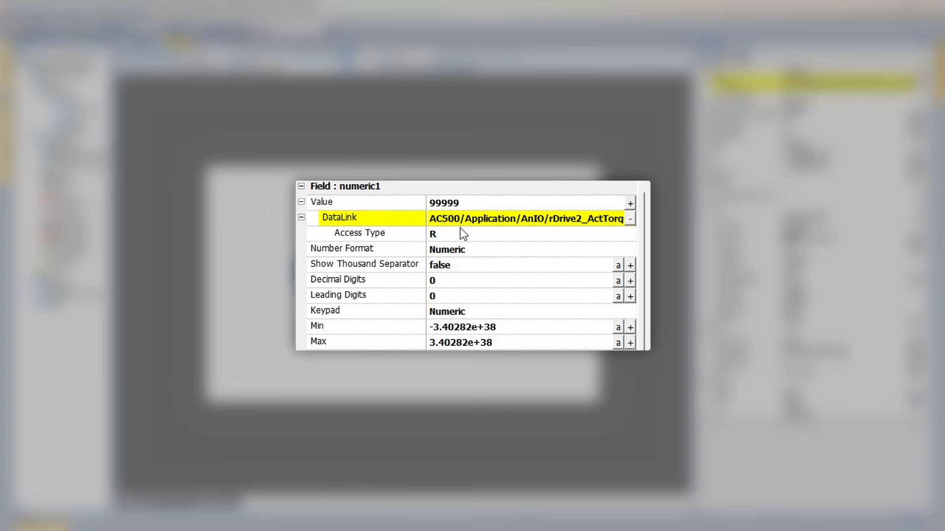
Set the numeric field's value to 100 and its decimal digits to 1.
{"action": "left_click", "coordinate": [460, 202]}
{"action": "type", "text": "99"}
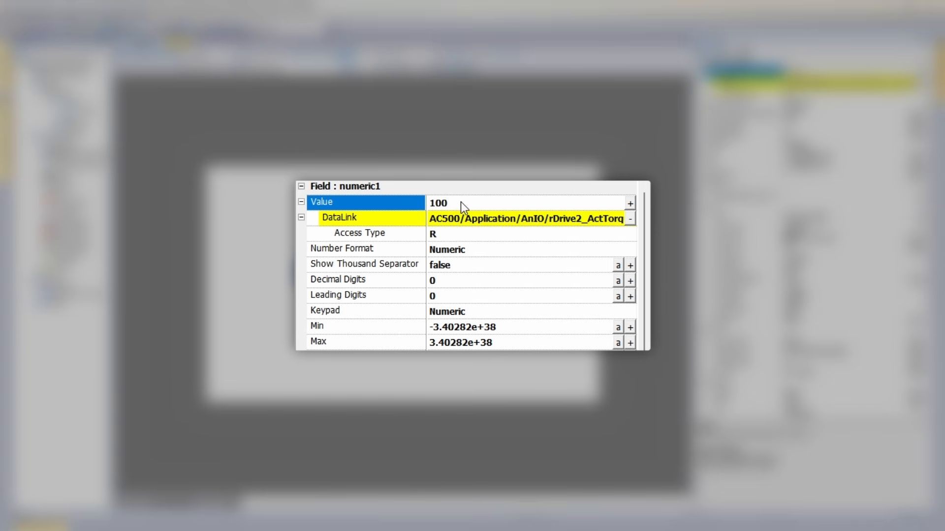
{"action": "left_click", "coordinate": [443, 281]}
{"action": "type", "text": "1"}
{"action": "key", "text": "Return"}
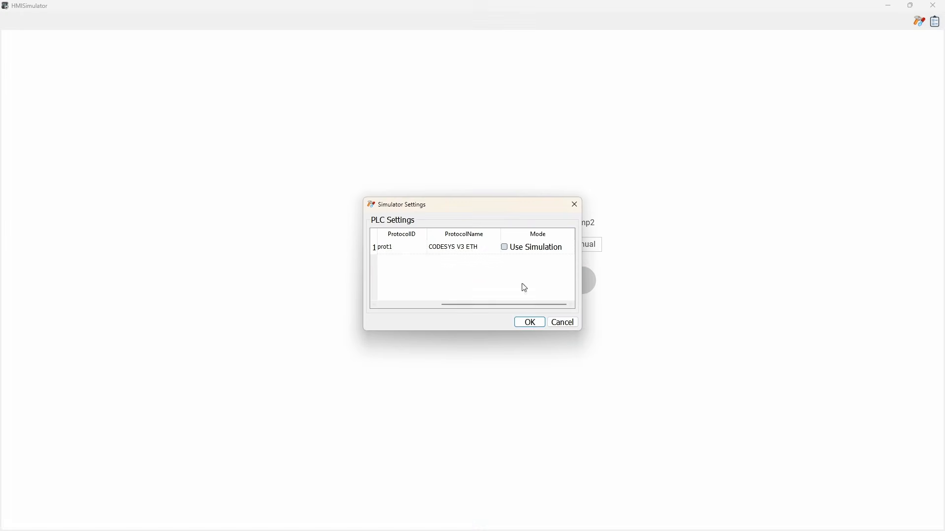
Confirm the simulator's PLC settings without simulation mode.
{"action": "left_click", "coordinate": [522, 317]}
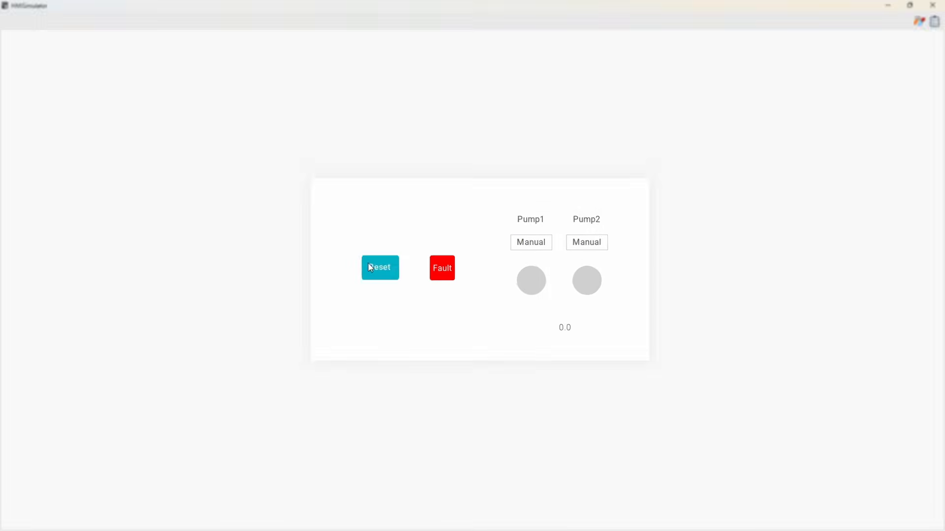